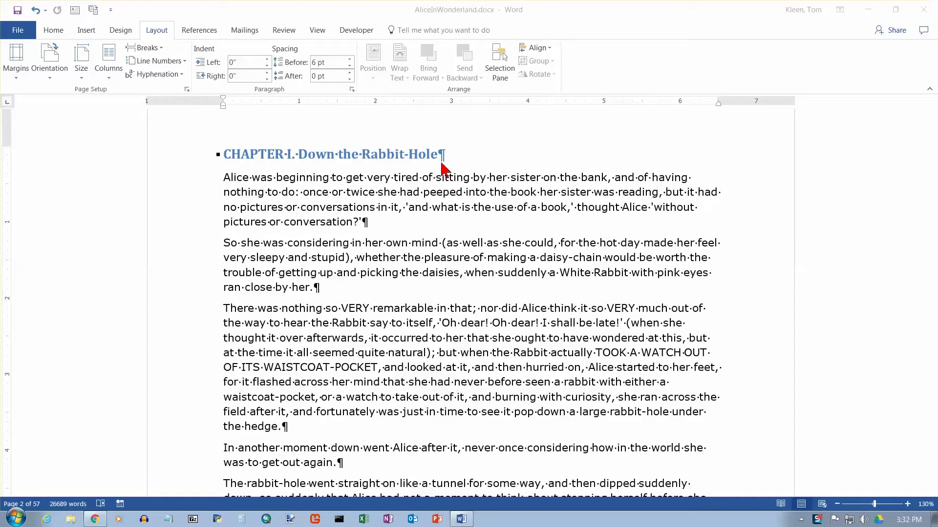
Start a new paragraph just before "but it had no pictures" and highlight the text around the split
click(665, 194)
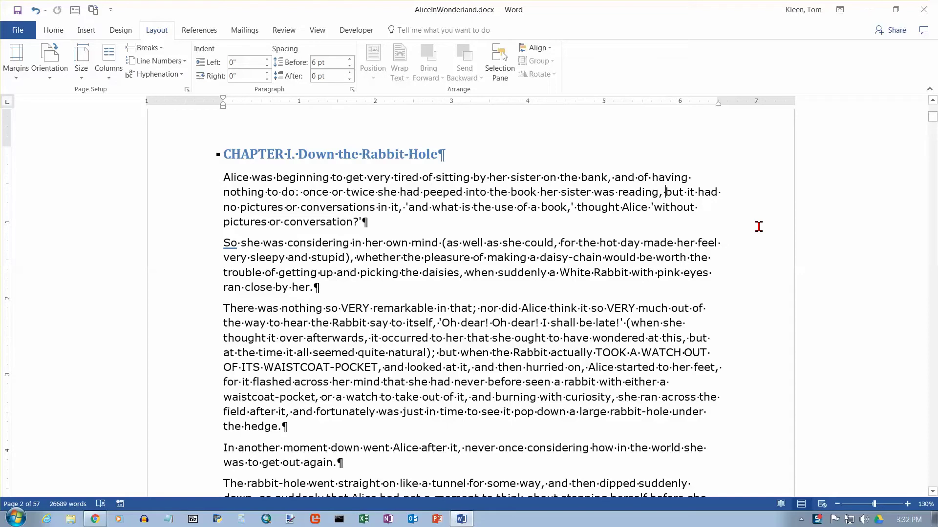
key(Return)
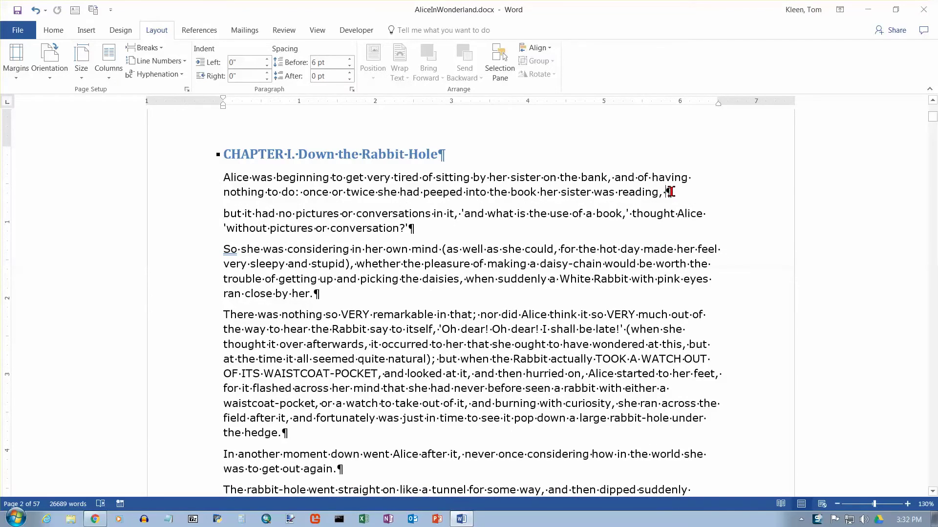
drag(231, 180, 702, 205)
click(269, 213)
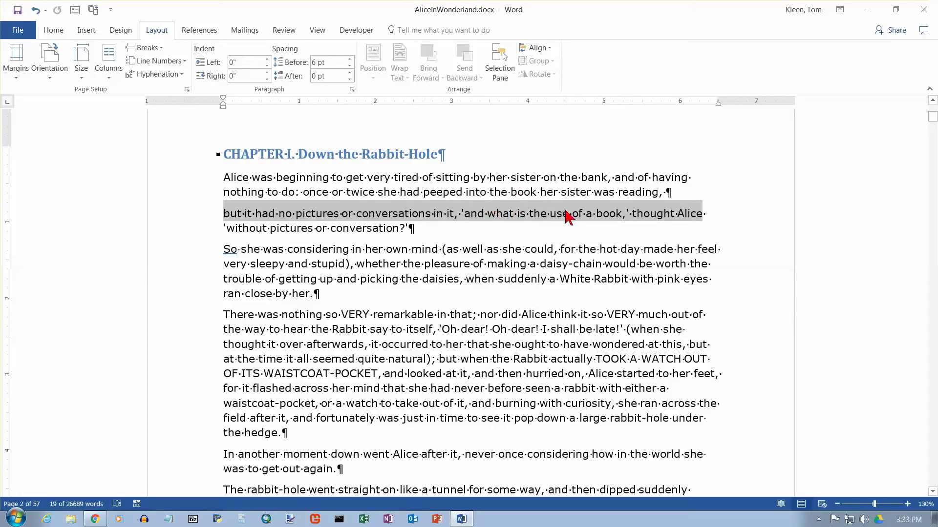
Undo the paragraph split and insert a Text Wrapping break after "reading," instead
click(668, 194)
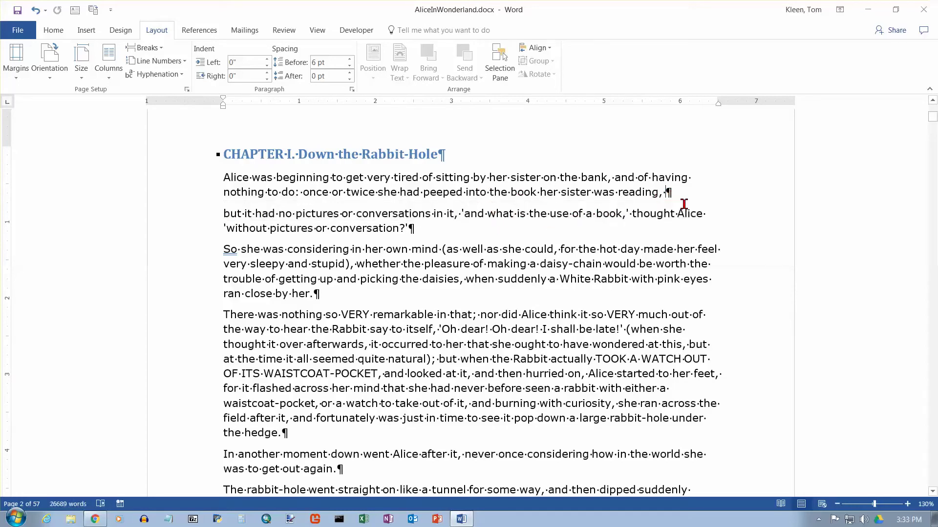
click(39, 12)
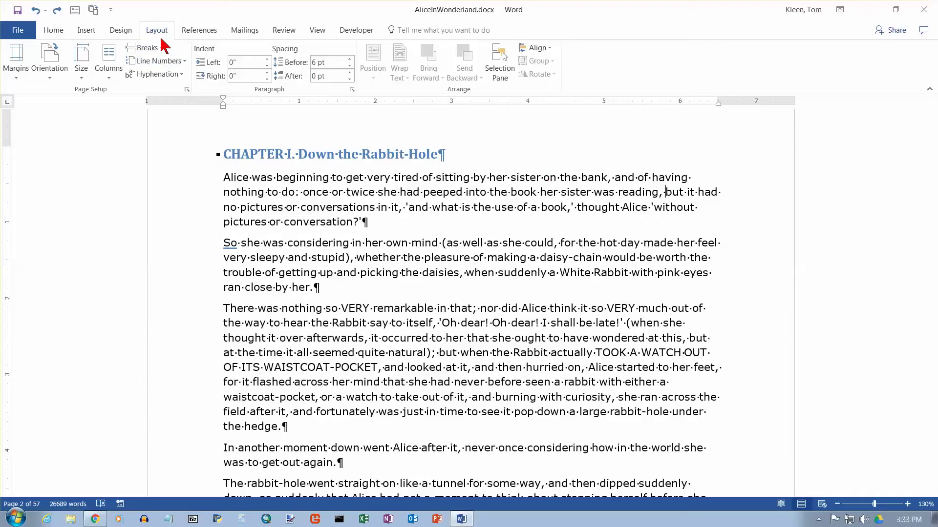
click(163, 54)
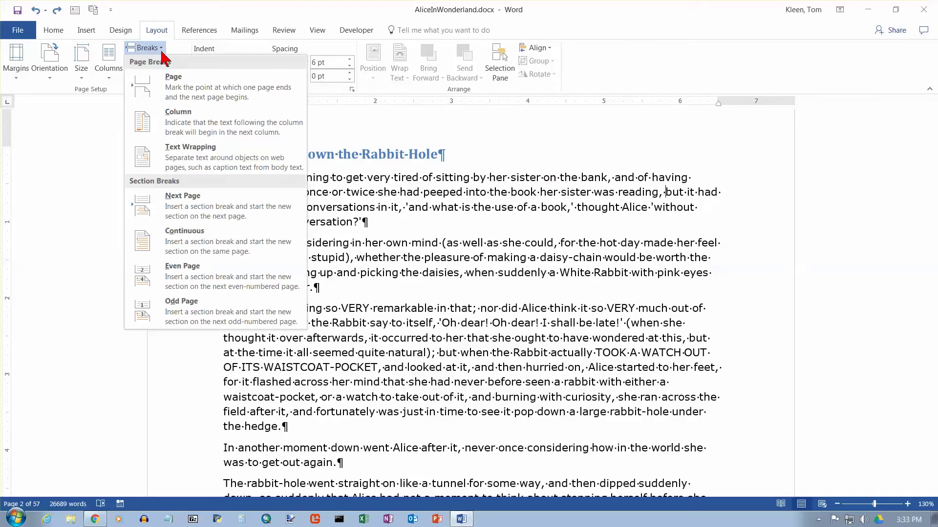
click(196, 164)
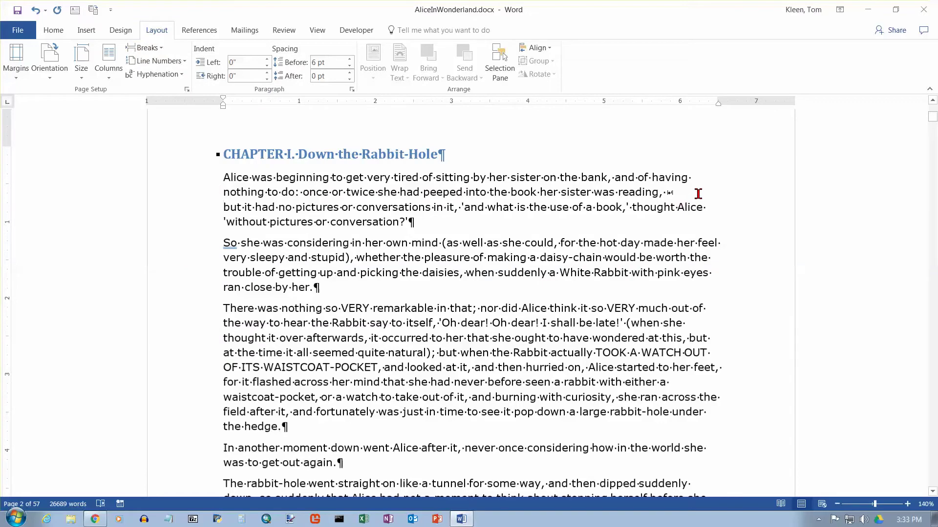
ctrl+scroll(698, 194, up, 3)
ctrl+scroll(760, 192, up, 3)
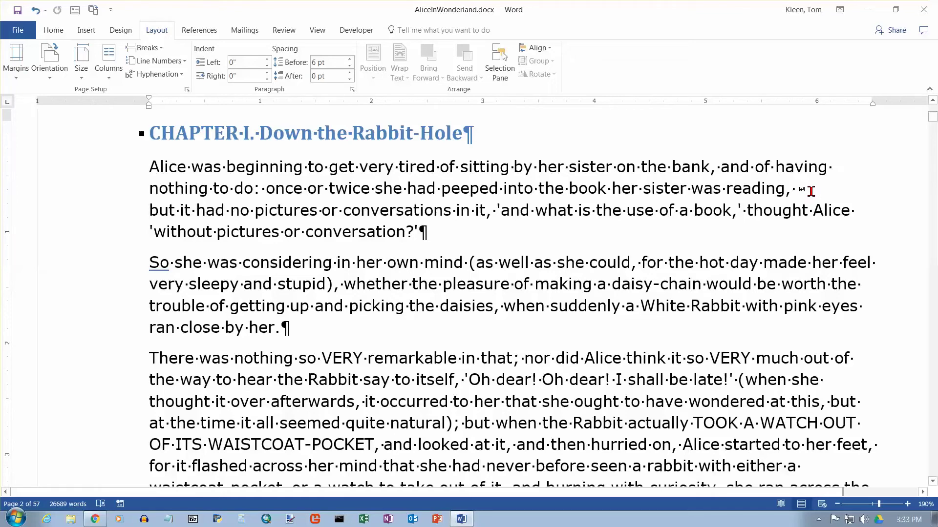
On the Home tab, hide and then reshow formatting marks, placing the cursor at the break after "reading,"
click(53, 30)
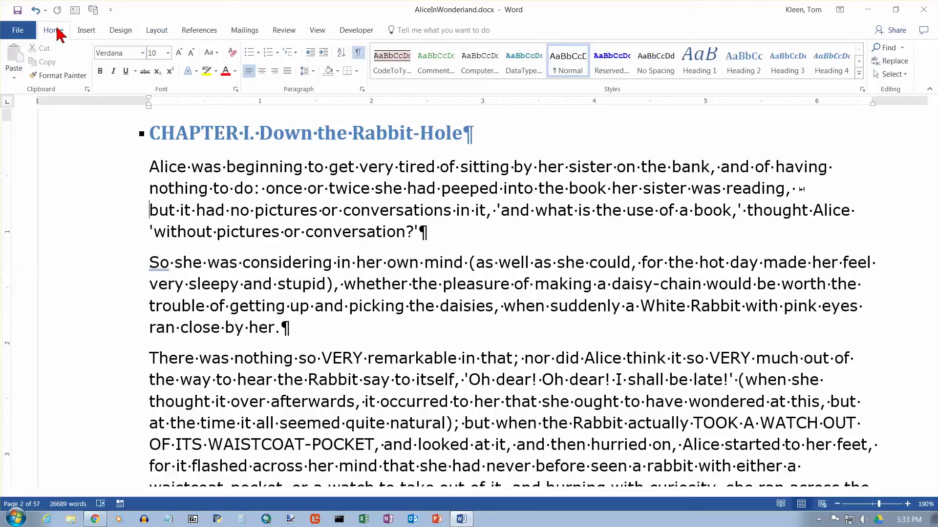
click(359, 55)
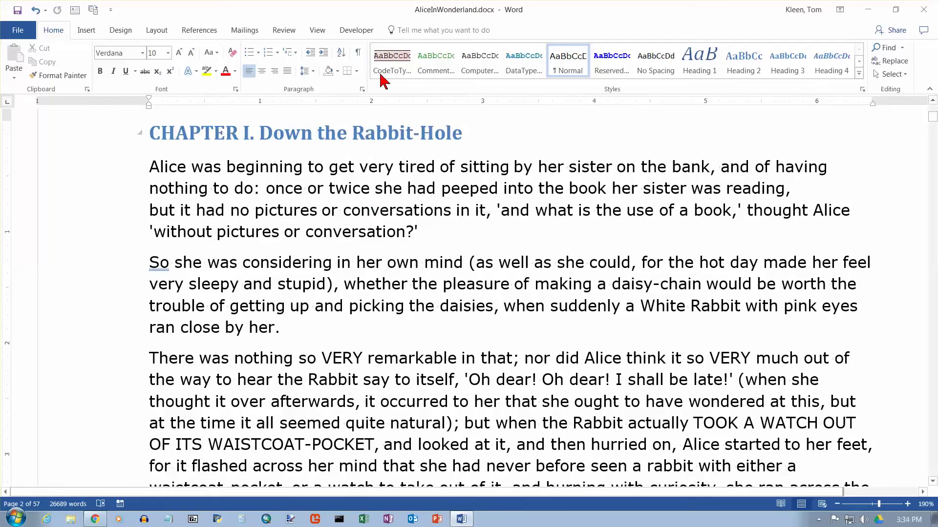
click(359, 54)
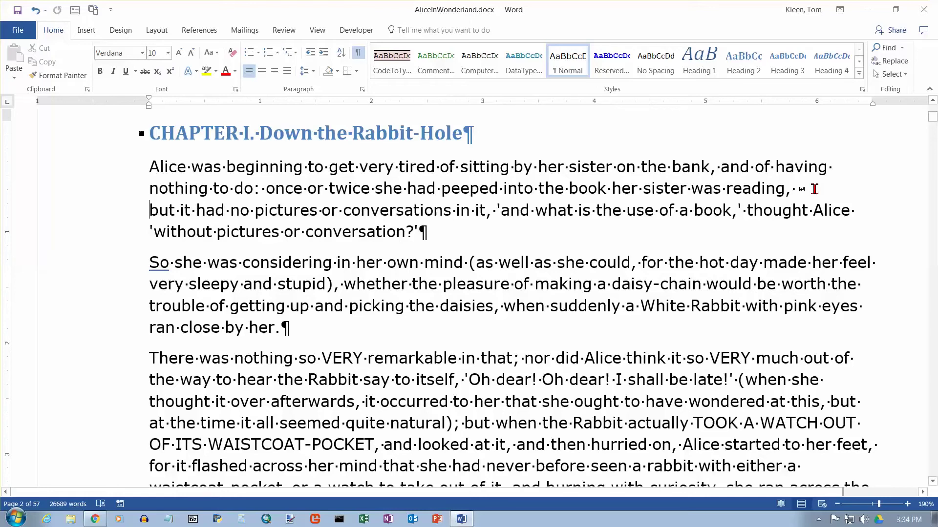
click(814, 189)
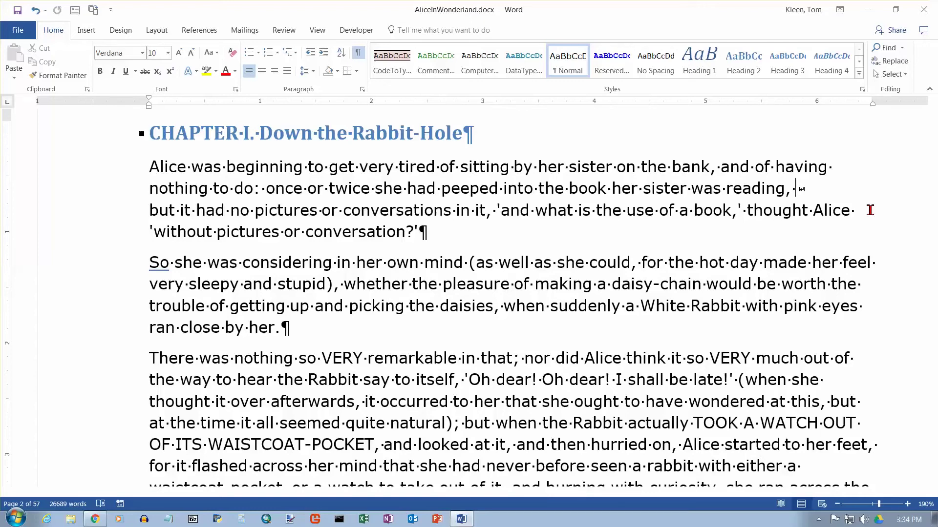
Delete the break after "reading," and re-insert a Shift+Enter line break before "but"
key(Delete)
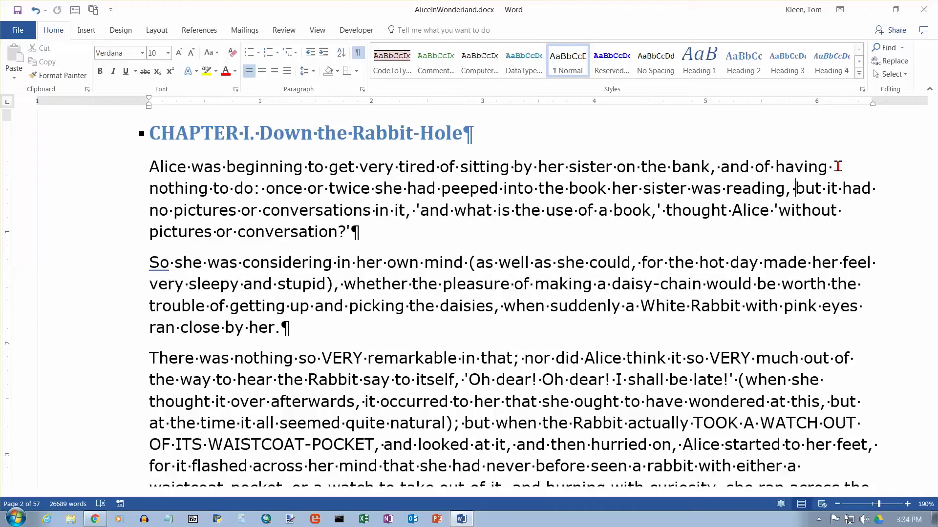
key(shift+Return)
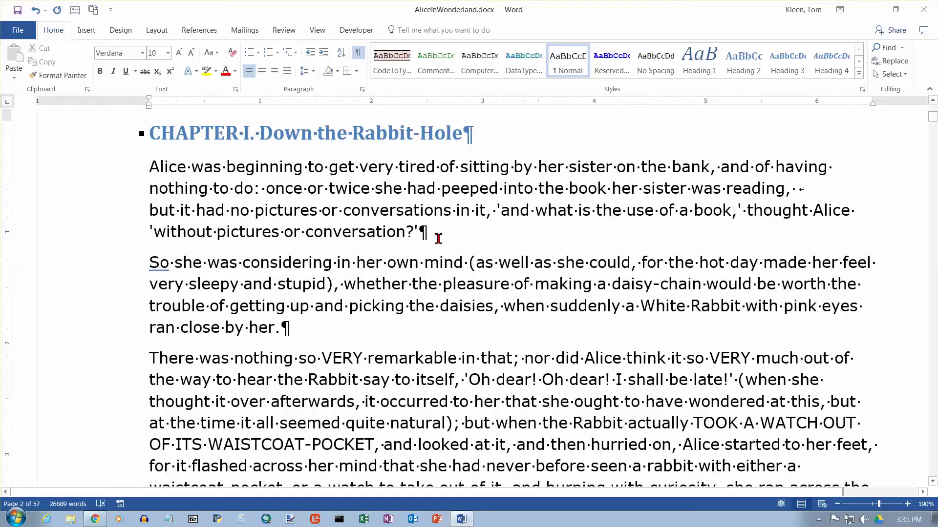
Apply 3.0 line spacing to the opening Alice paragraph, then recheck the spacing list without changing it
click(339, 169)
click(305, 70)
click(324, 155)
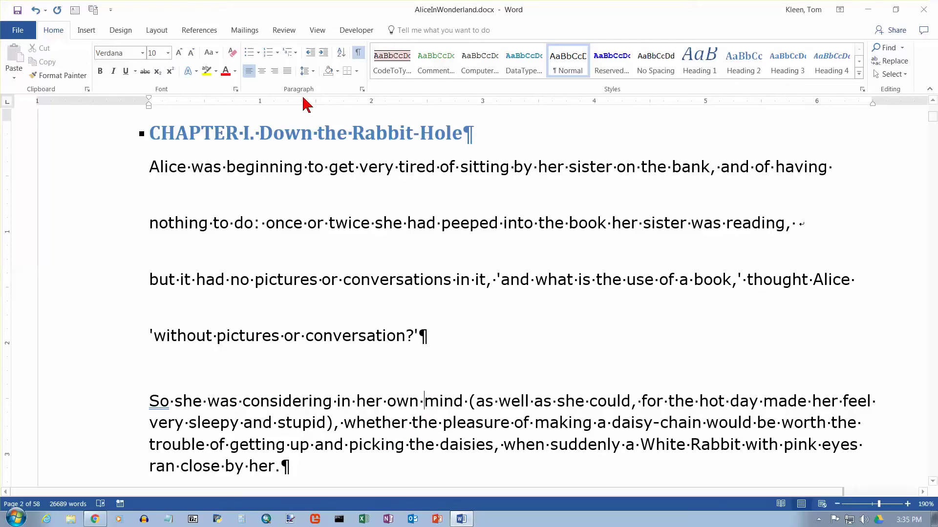
click(313, 72)
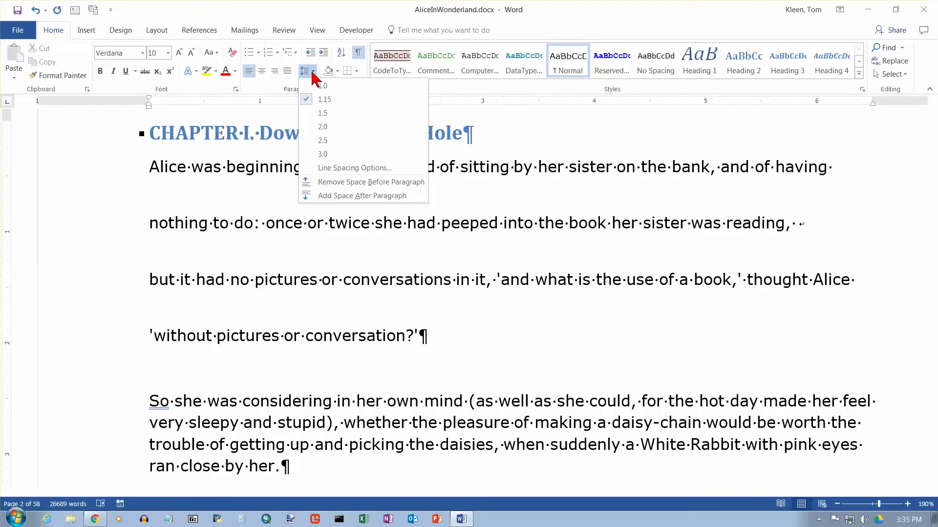
click(312, 73)
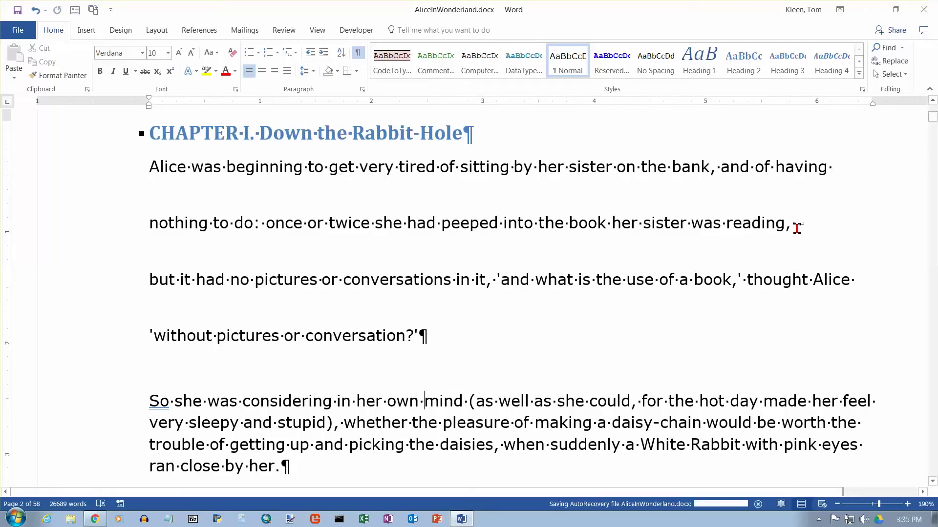
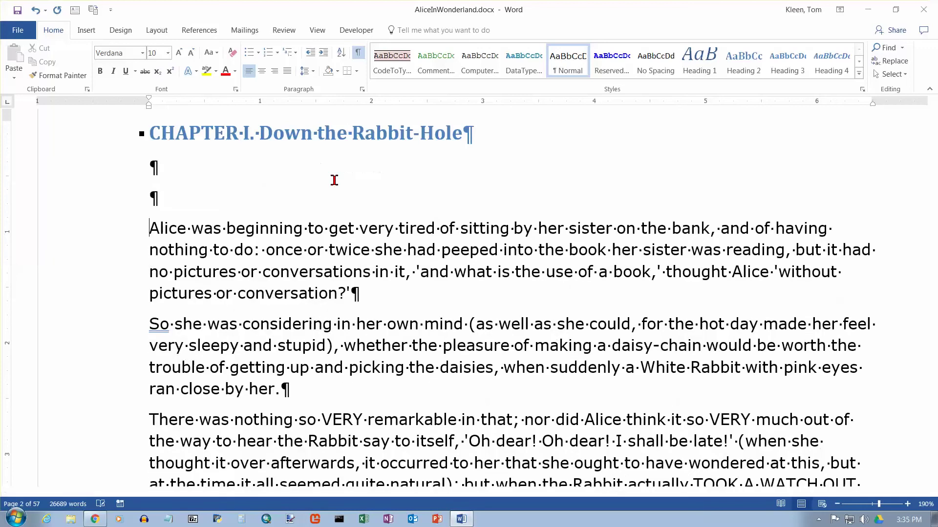
Under the chapter heading, make a bulleted list with items 'jkljkljkl', 'jkljkljkl' and 'kjl;jkl;'
key(Up)
key(Up)
key(Up)
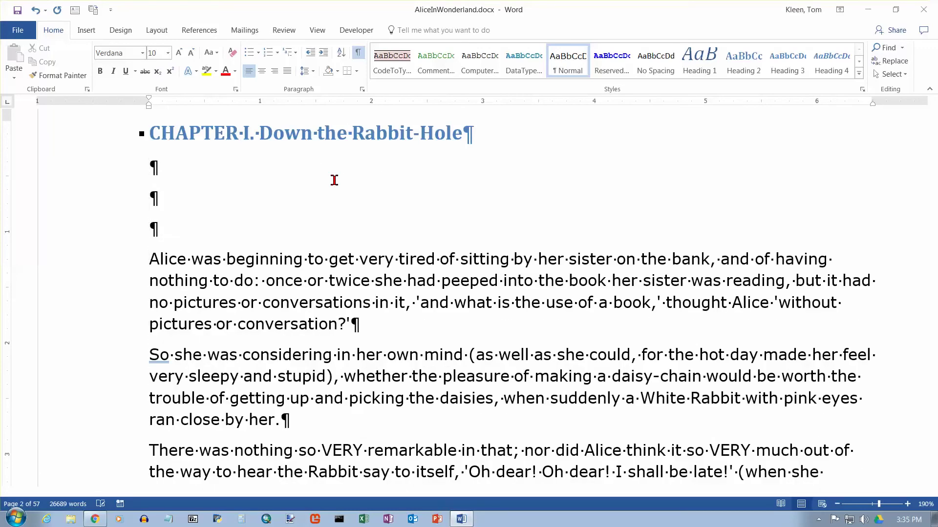
text(* jkljkljkl)
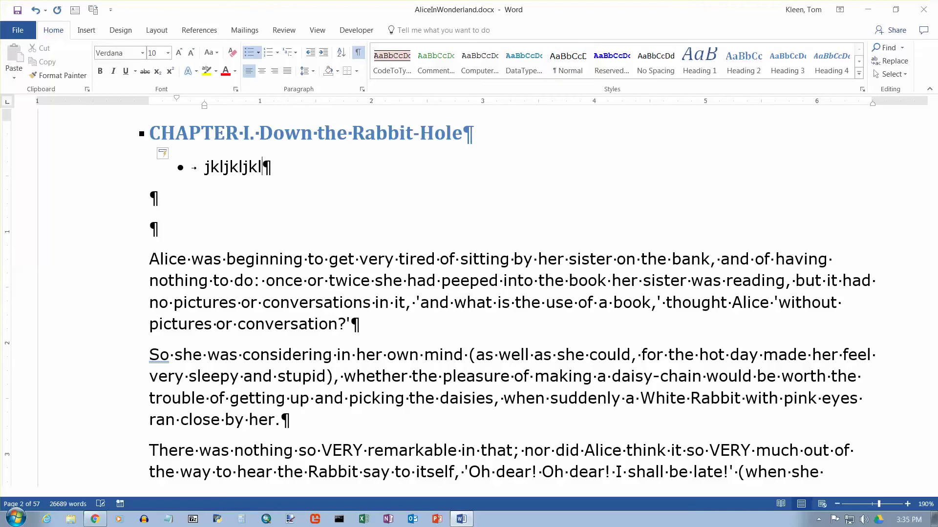
key(Return)
text(jkljkljkl)
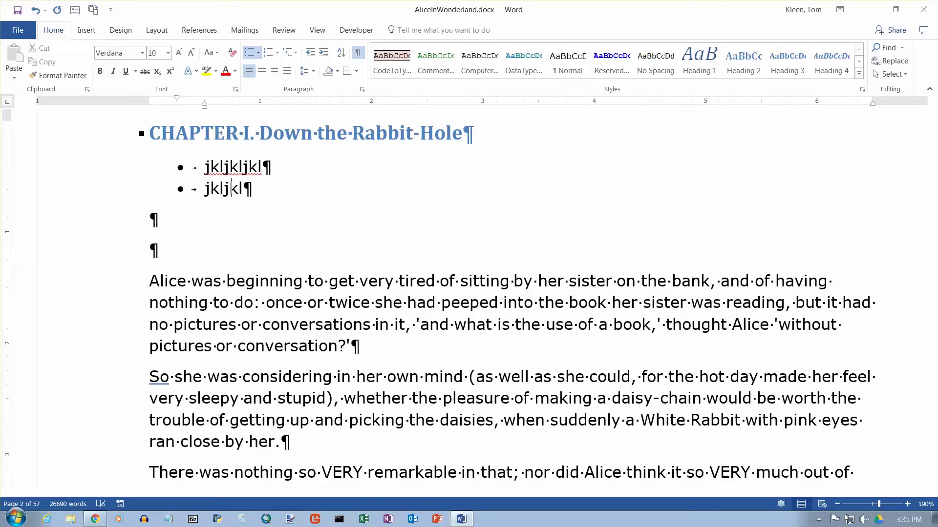
key(Return)
text(kjl;jkl;)
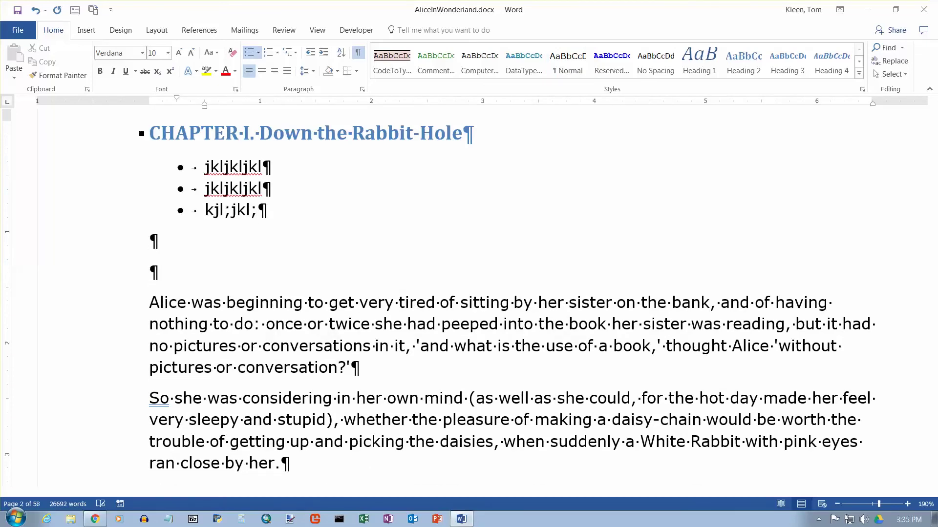
key(Return)
key(Return)
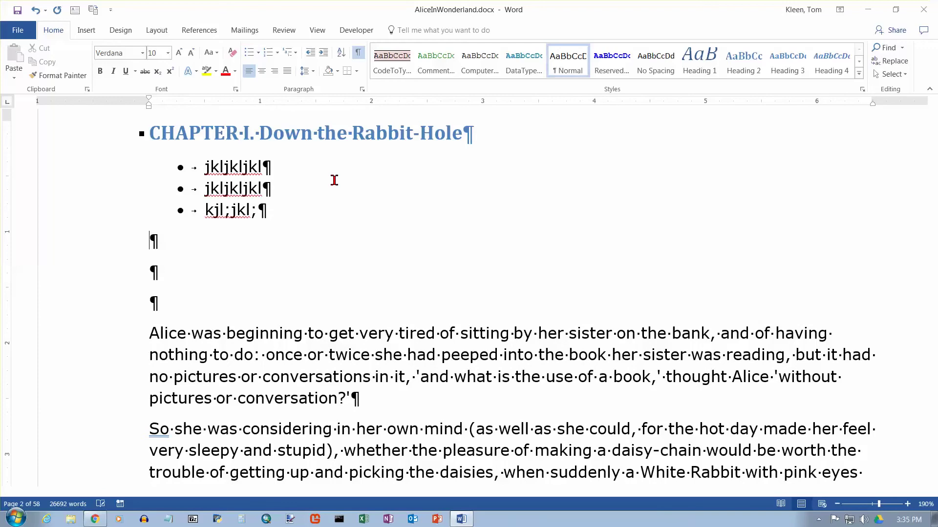
click(272, 168)
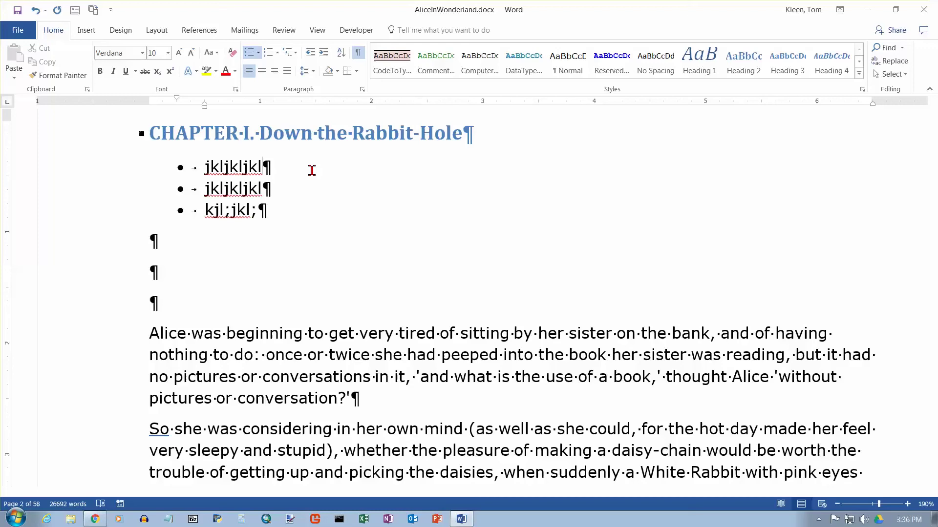
Add a person's name to the first bullet item, moved to a second line by a manual line break
key(Left)
key(Left)
key(Left)
key(Left)
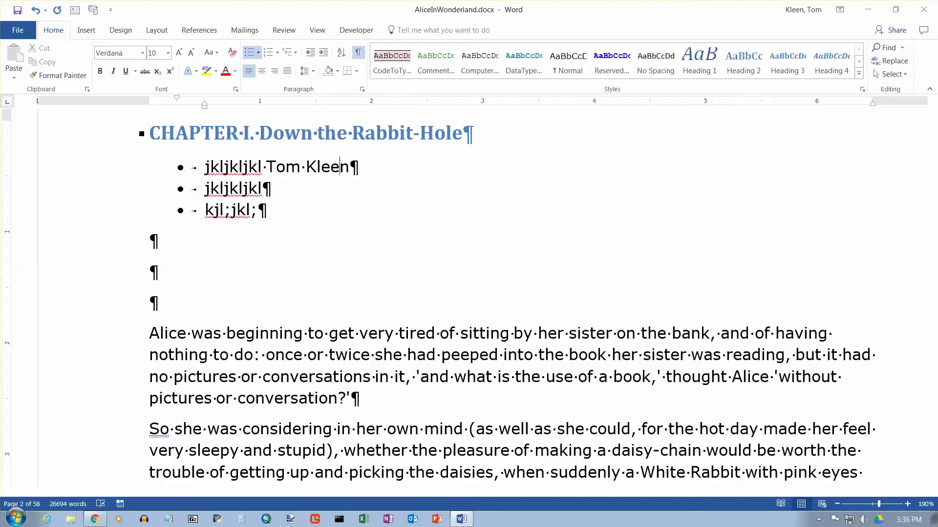
key(Left)
key(Left)
key(Left)
key(Left)
key(Left)
key(Return)
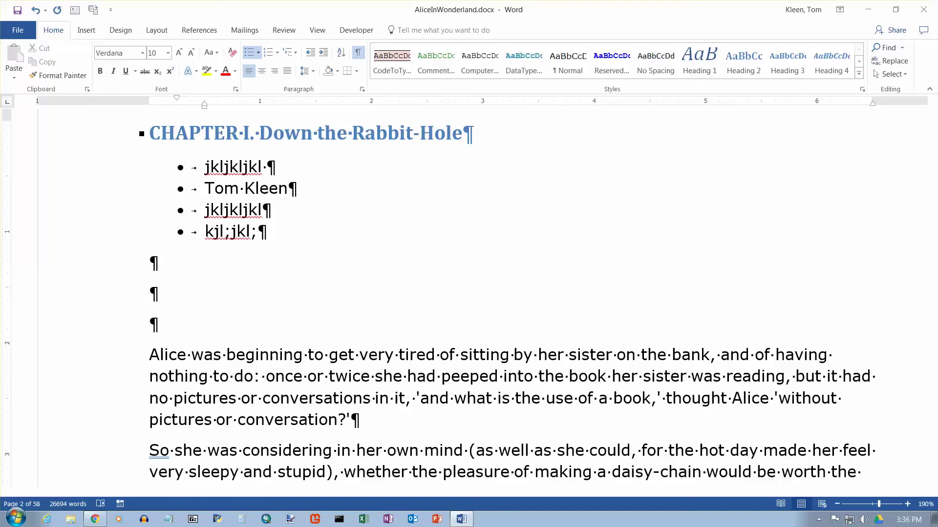
key(ctrl+z)
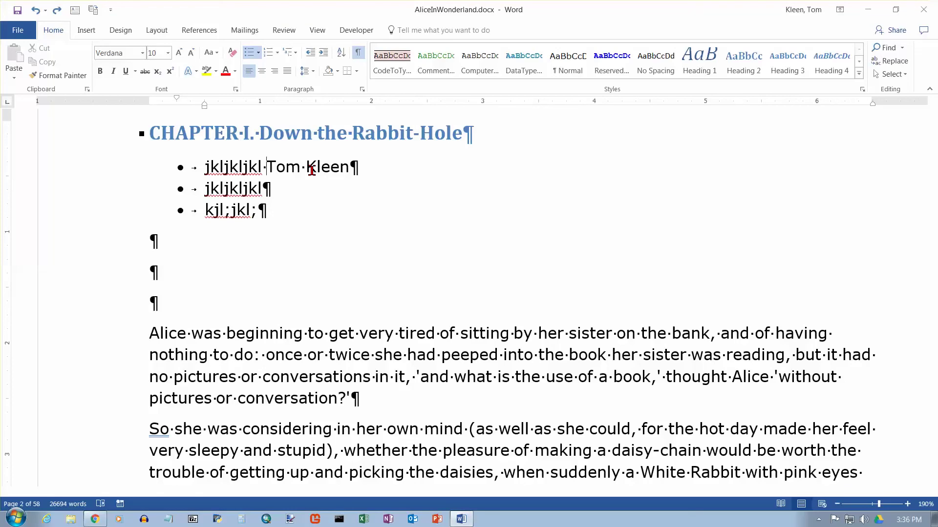
key(shift+Return)
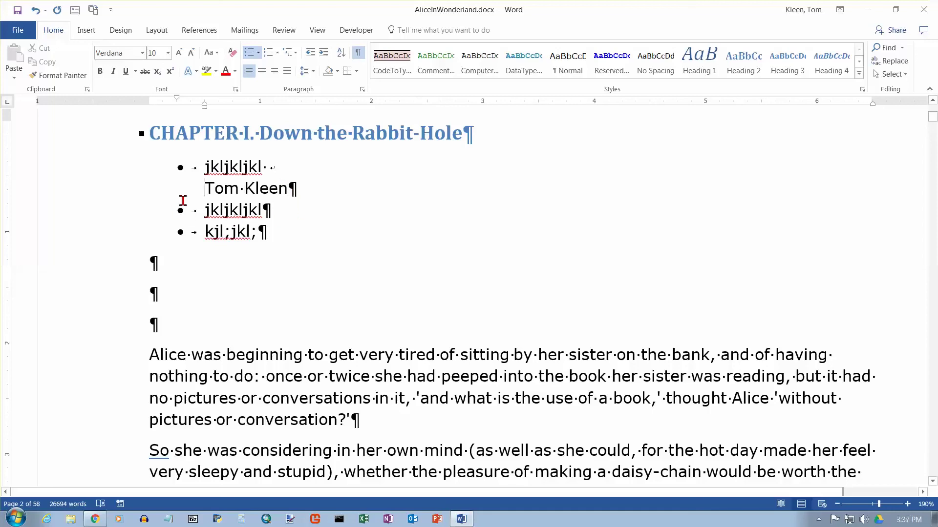
Select the whole bulleted list, then clear the selection
click(205, 168)
shift+click(267, 230)
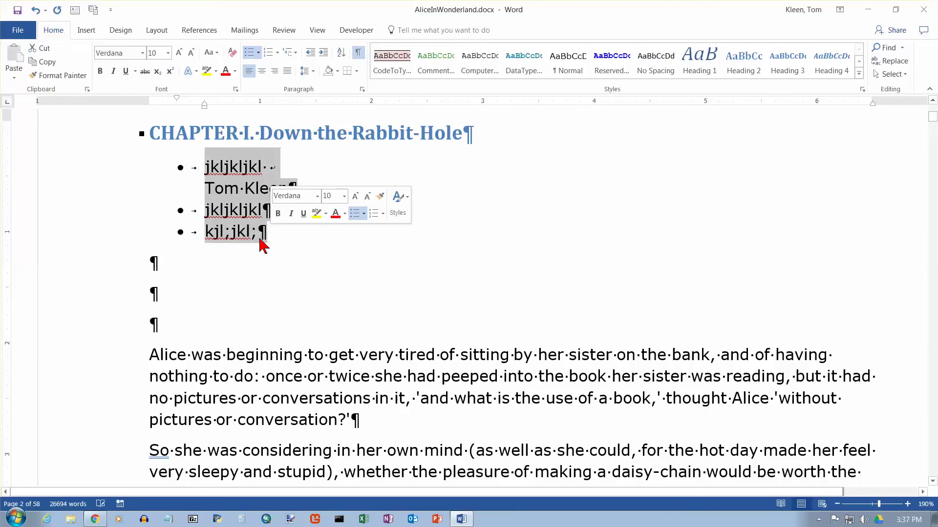
click(292, 267)
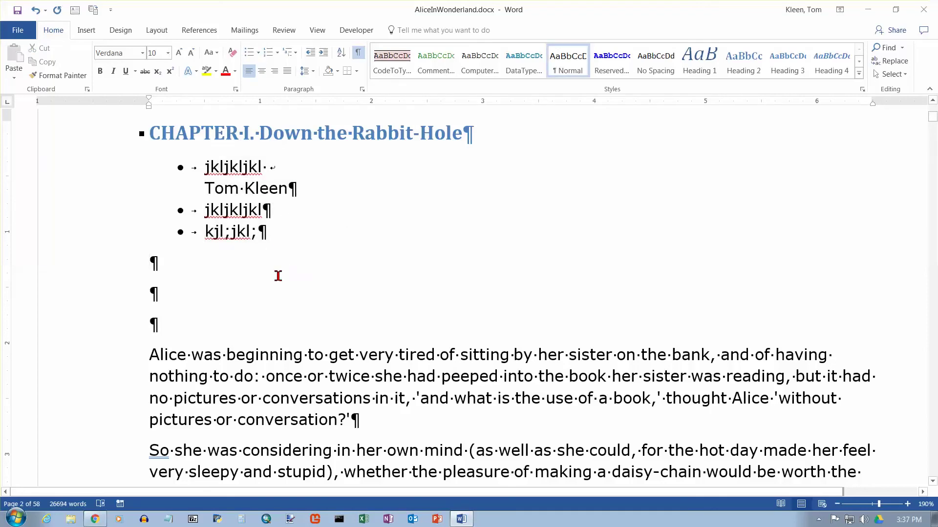